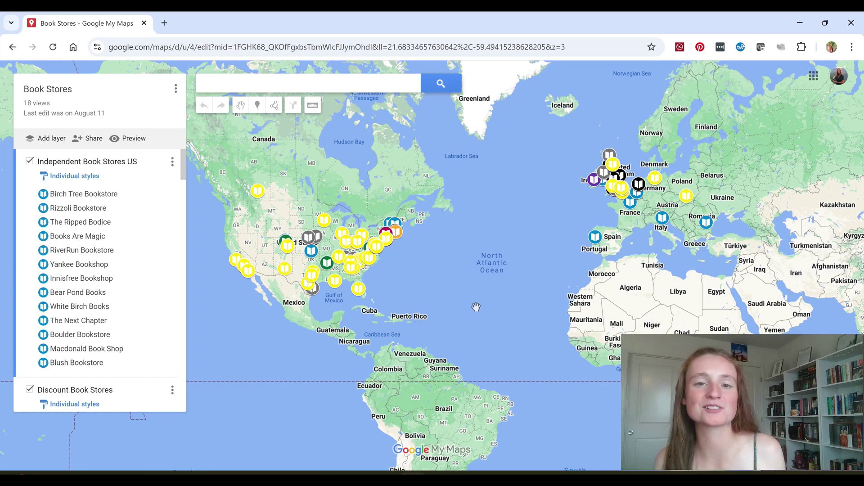
# Examine the bookstore markers across the world map and the layers that group them by store type.
pyautogui.moveTo(438, 220); pyautogui.dragTo(430, 242)
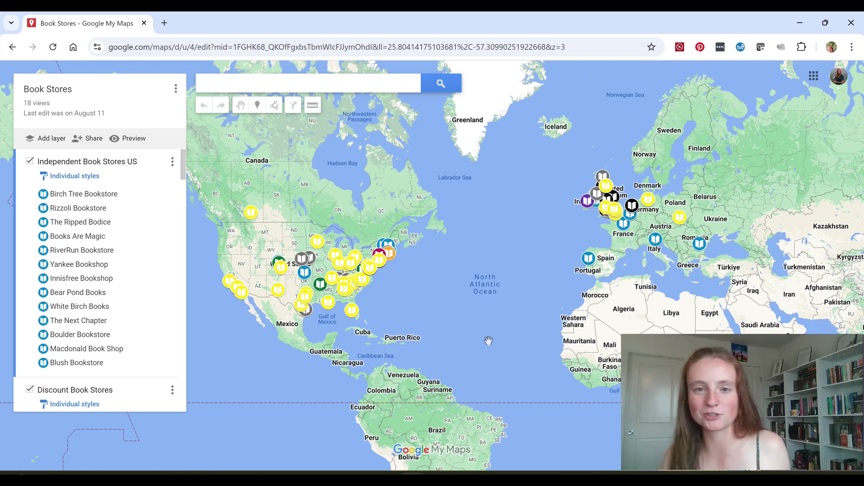
pyautogui.moveTo(463, 315); pyautogui.dragTo(424, 330)
pyautogui.scroll(-2, 481, 308)
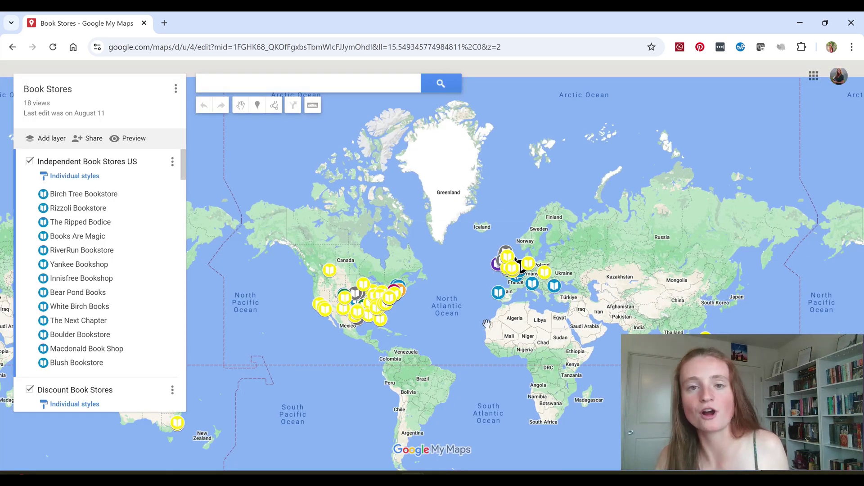
pyautogui.moveTo(393, 258); pyautogui.dragTo(114, 251)
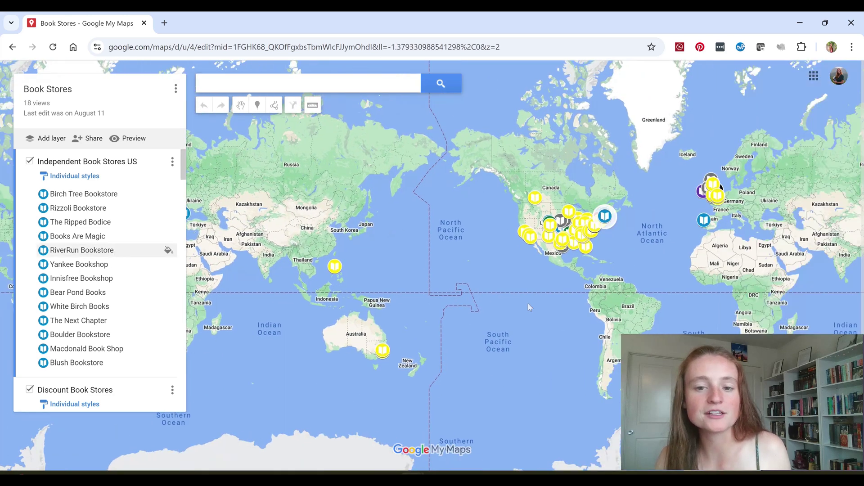
pyautogui.moveTo(401, 321); pyautogui.dragTo(140, 314)
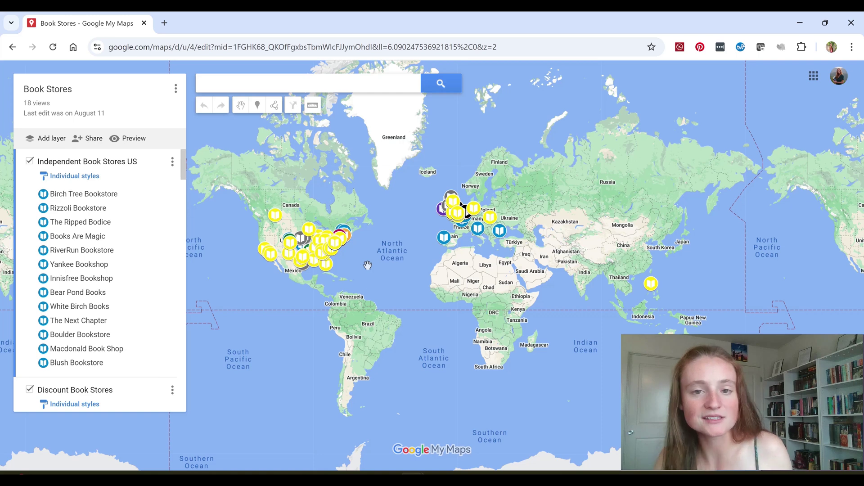
pyautogui.scroll(3, 297, 198)
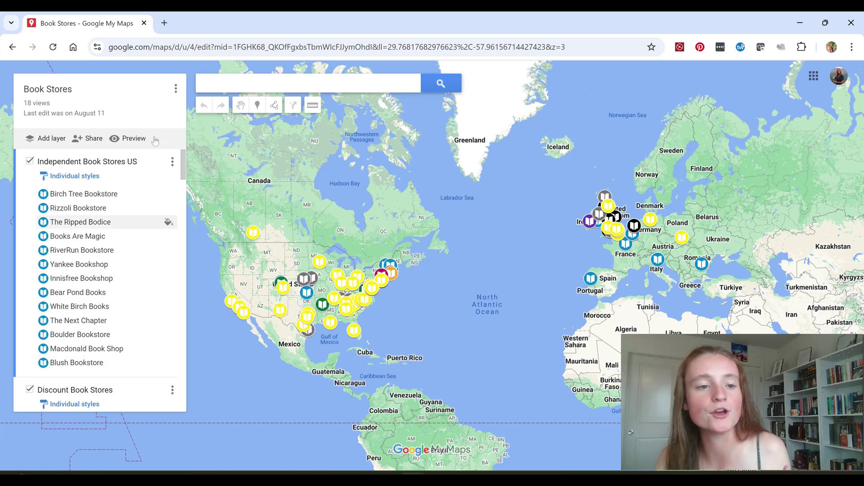
pyautogui.moveTo(186, 161); pyautogui.dragTo(187, 190)
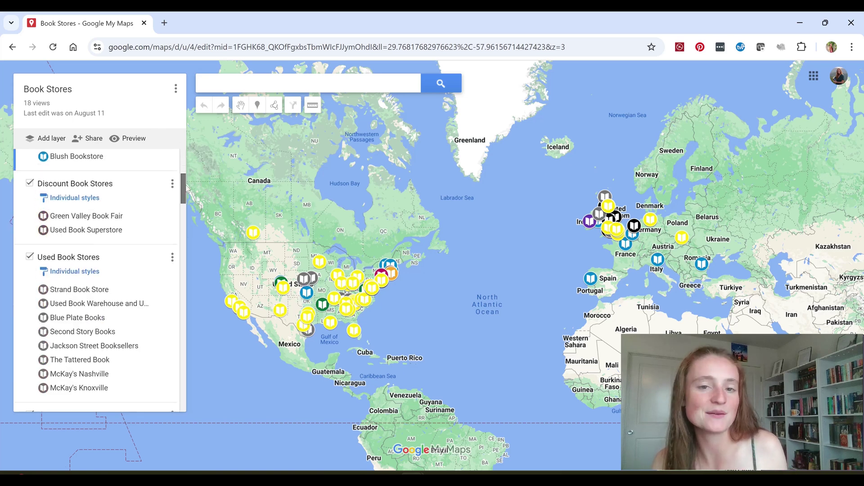
pyautogui.scroll(5, 184, 173)
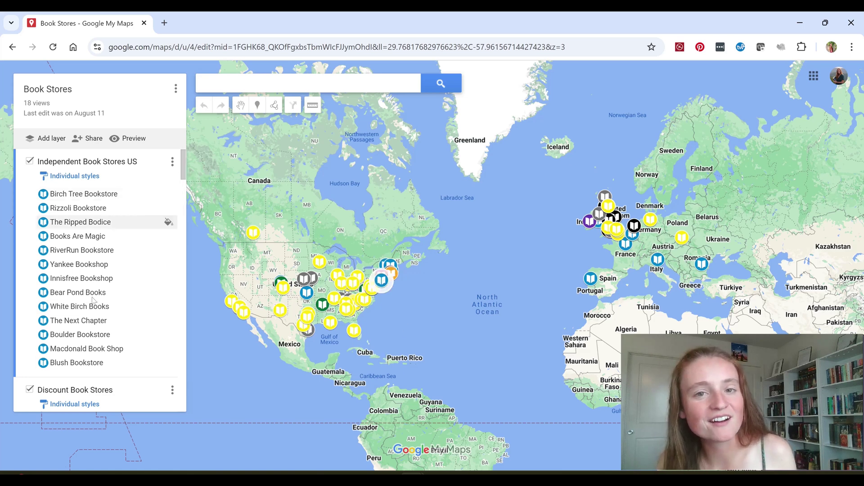
# View the details of Birch Tree Bookstore, close them, and look over the markers in the eastern United States.
pyautogui.click(118, 194)
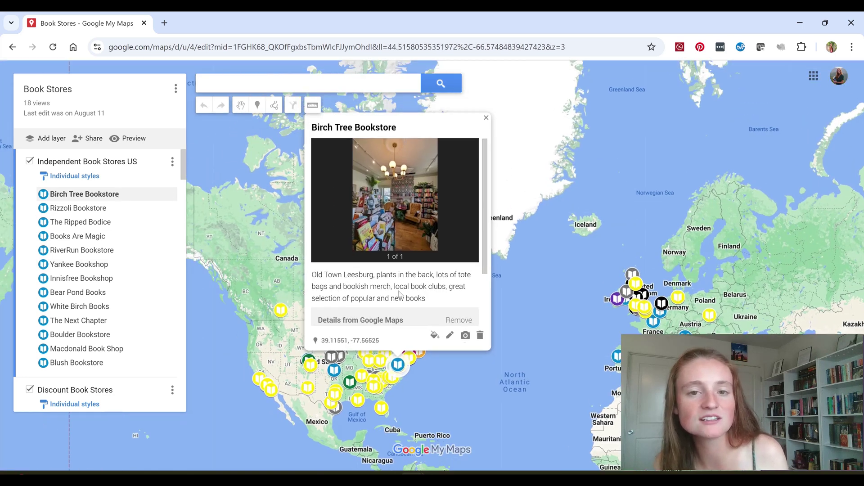
pyautogui.click(227, 312)
pyautogui.scroll(3, 277, 261)
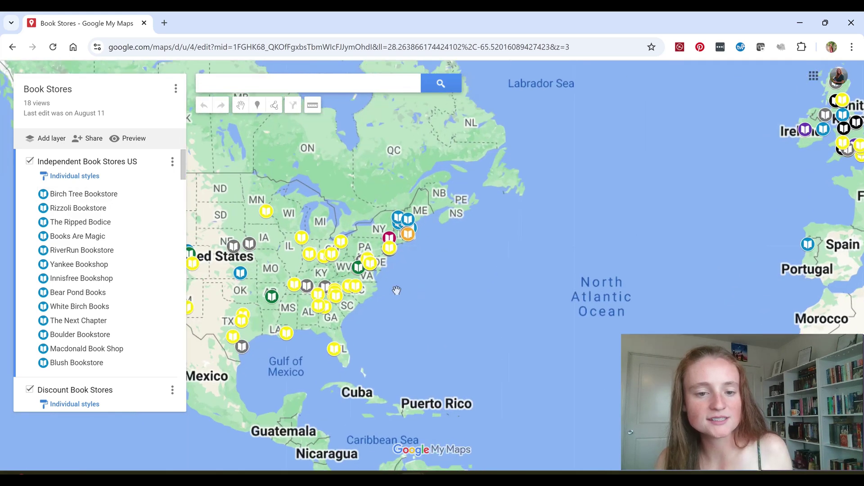
pyautogui.scroll(2, 277, 261)
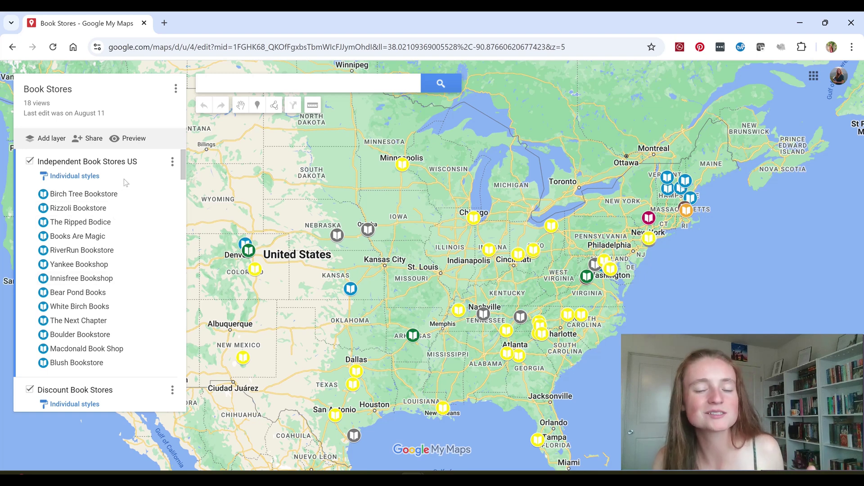
# View the details of Innisfree Bookshop, Bear Pond Books and White Birch Books in the Independent Book Stores US layer.
pyautogui.click(122, 278)
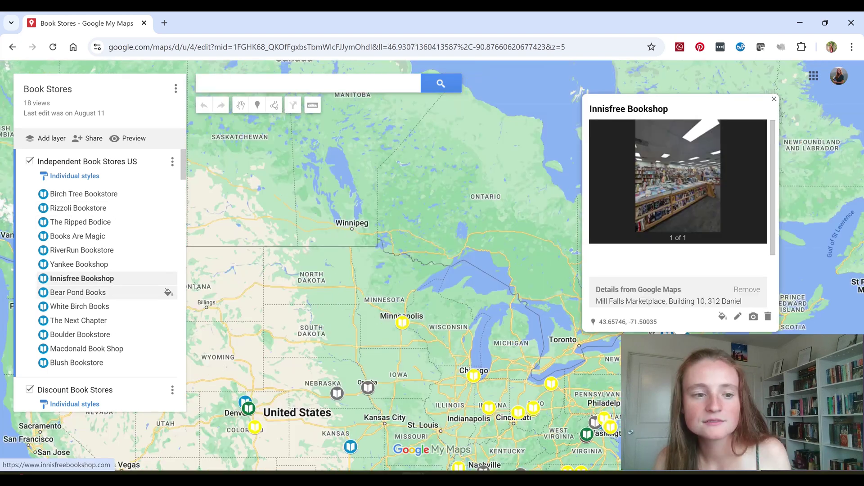
pyautogui.click(121, 297)
pyautogui.click(79, 306)
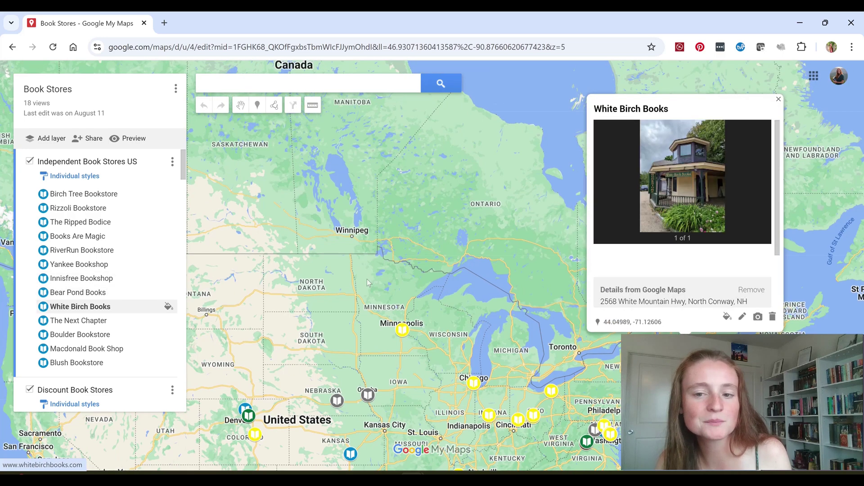
# View the details of Green Valley Book Fair and Used Book Superstore in the Discount Book Stores layer, then close them.
pyautogui.moveTo(183, 175); pyautogui.dragTo(183, 200)
pyautogui.click(102, 202)
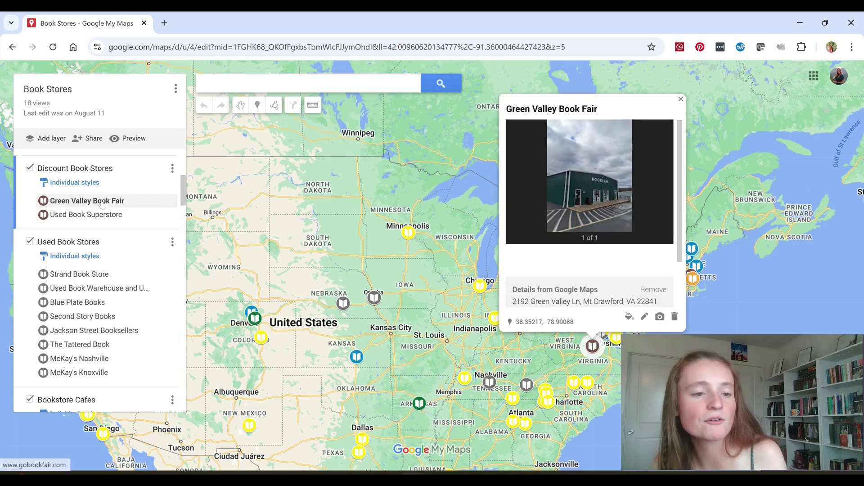
pyautogui.click(87, 215)
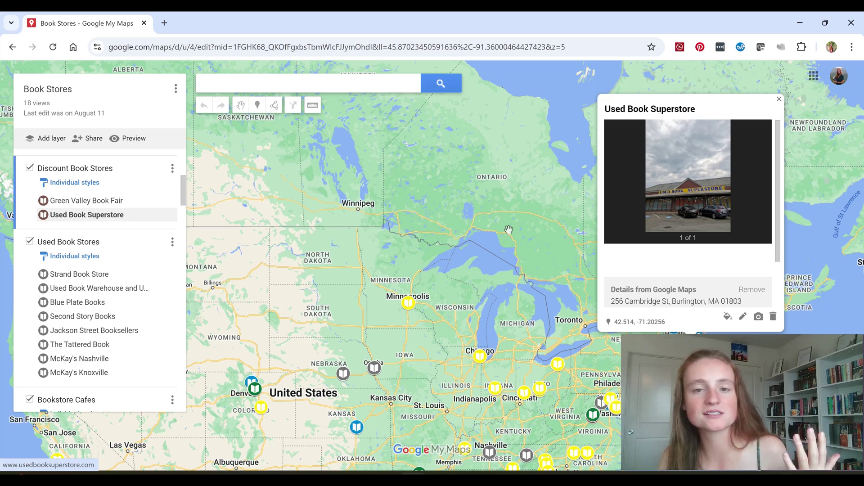
pyautogui.moveTo(509, 230); pyautogui.dragTo(479, 217)
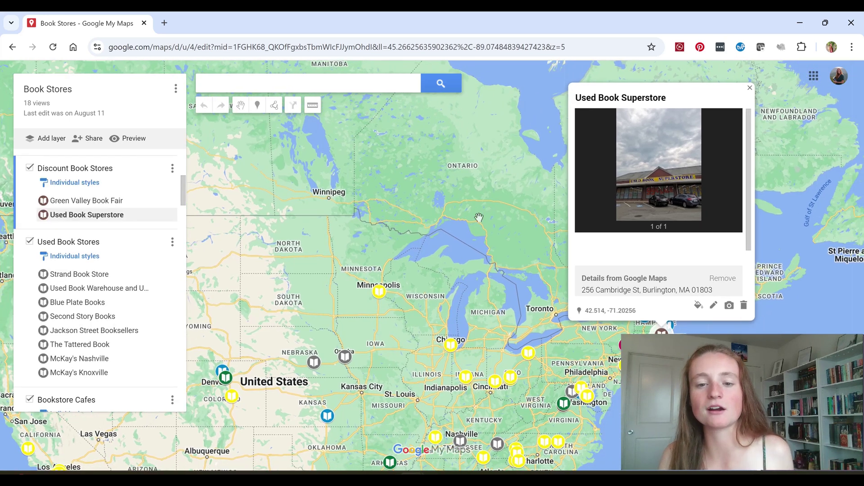
pyautogui.click(479, 218)
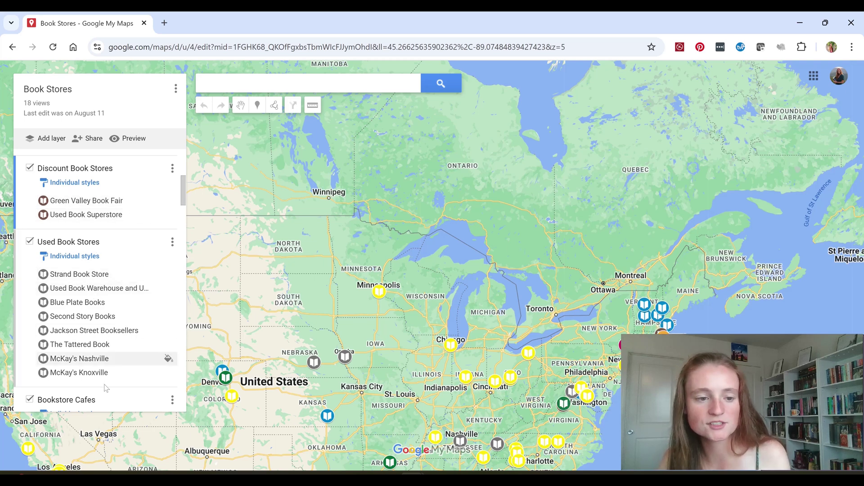
# View the Used Book Stores entries for Strand Book Store, Used Book Warehouse and Uhaul, Blue Plate Books and McKay's Nashville.
pyautogui.click(100, 278)
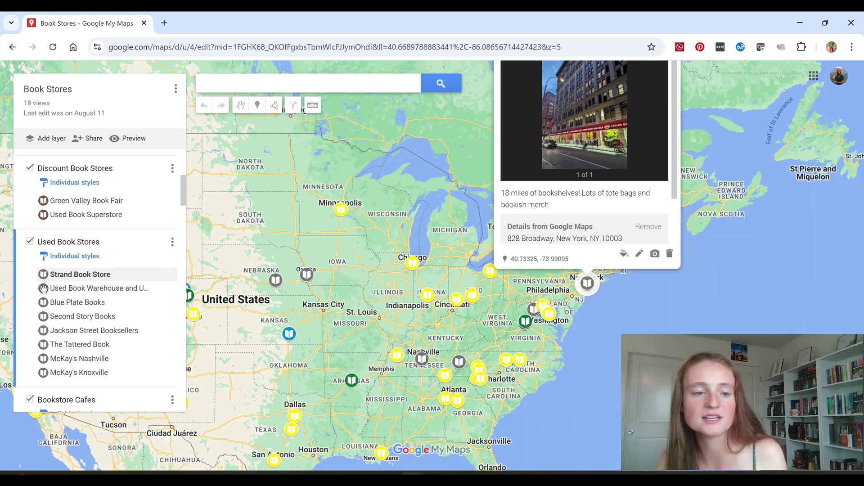
pyautogui.click(71, 290)
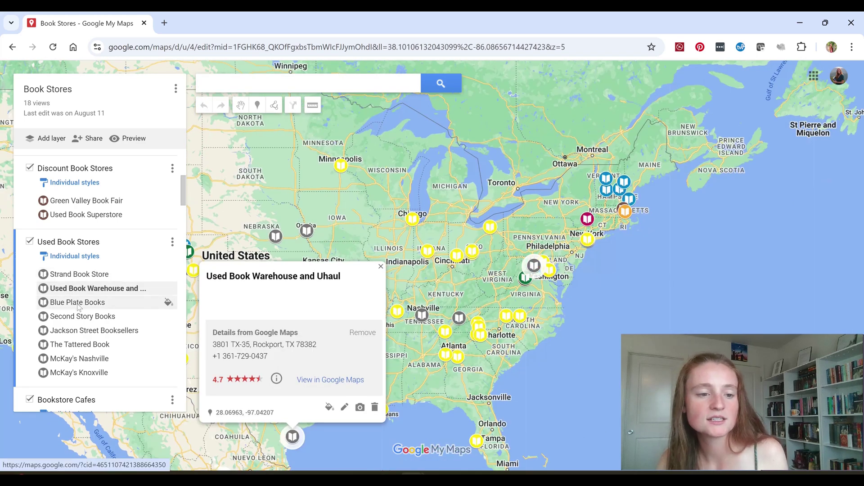
pyautogui.click(79, 304)
pyautogui.click(108, 360)
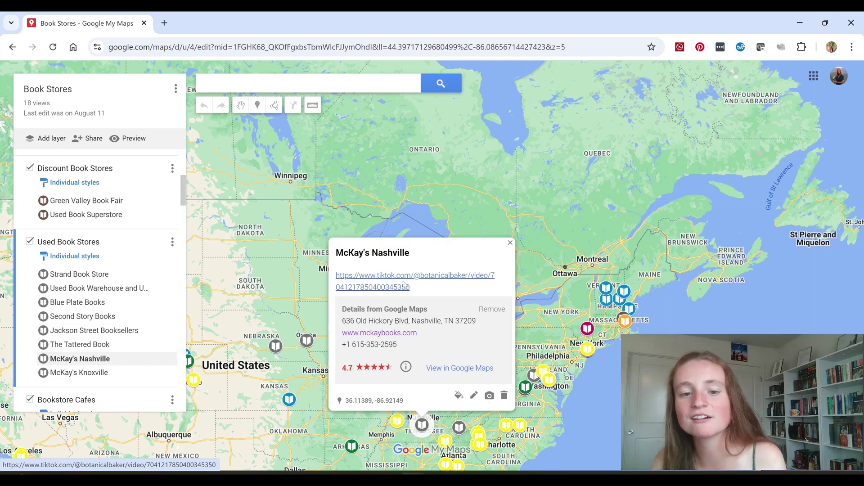
# View the details of Beacon Hill Books & Cafe and of both bookstore bars, Book Club and Rough Draft Bar & Books.
pyautogui.scroll(-2, 126, 307)
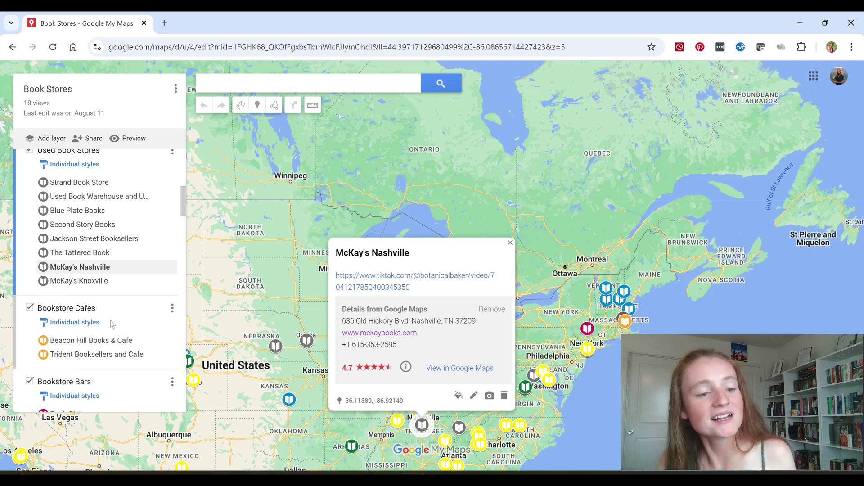
pyautogui.click(111, 340)
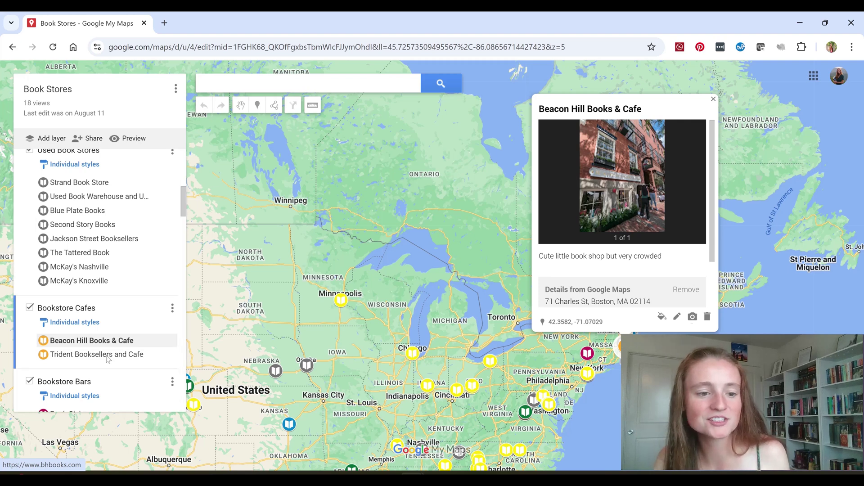
pyautogui.scroll(-3, 185, 211)
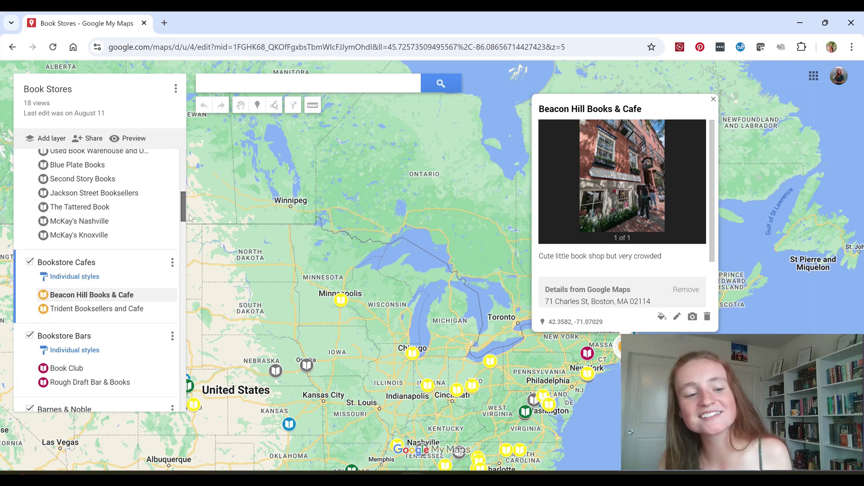
pyautogui.click(90, 357)
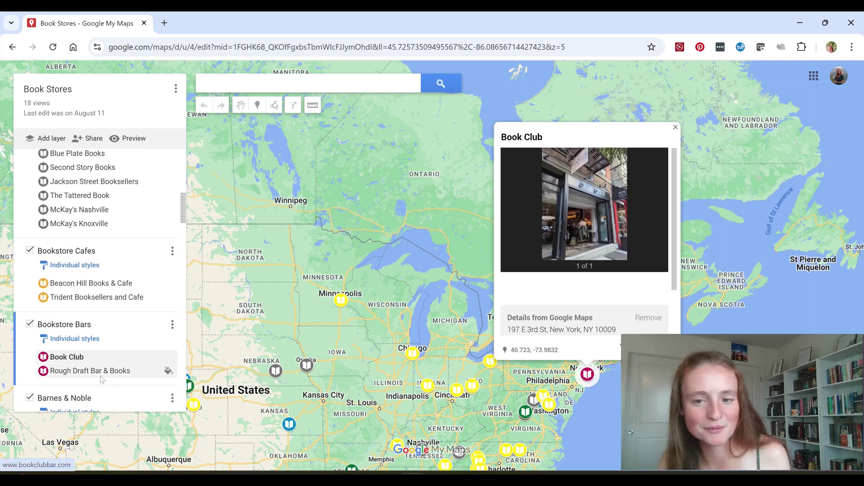
pyautogui.click(99, 373)
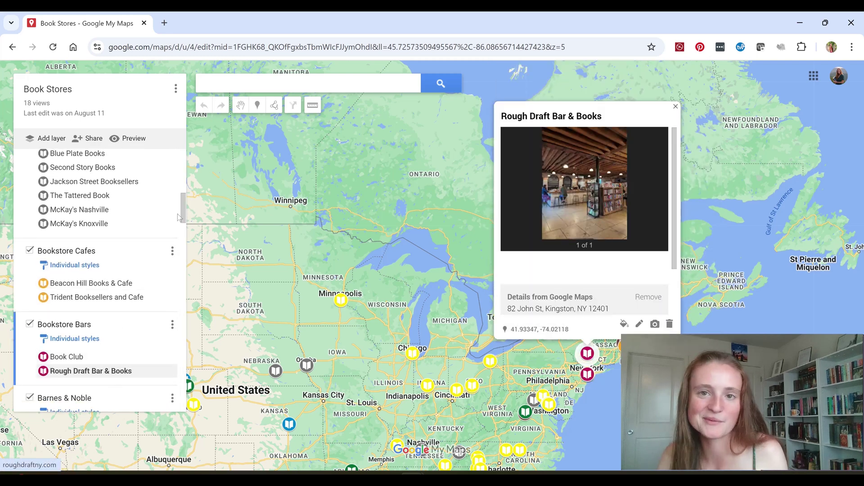
# View the details of each of the four stores in the Barnes & Noble layer.
pyautogui.scroll(-3, 103, 360)
pyautogui.click(106, 334)
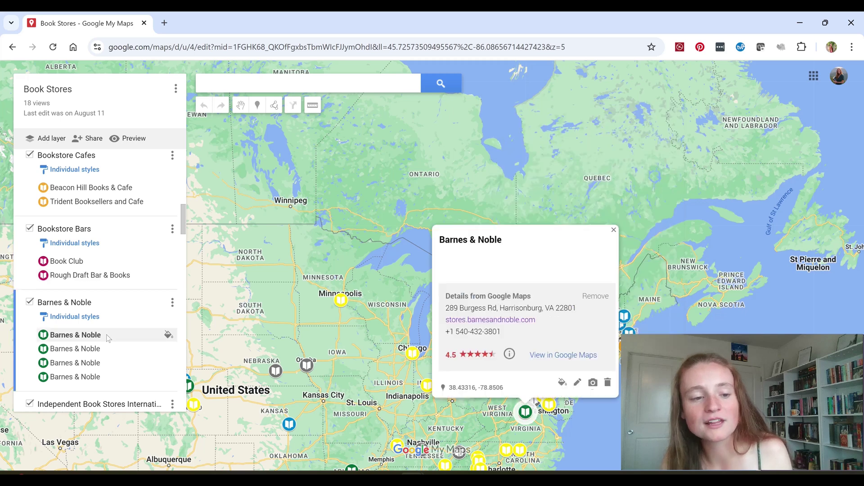
pyautogui.click(115, 350)
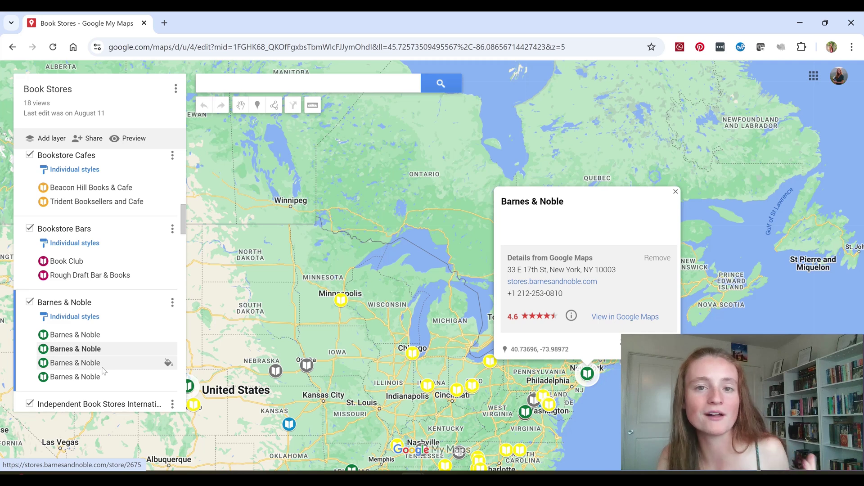
pyautogui.click(103, 367)
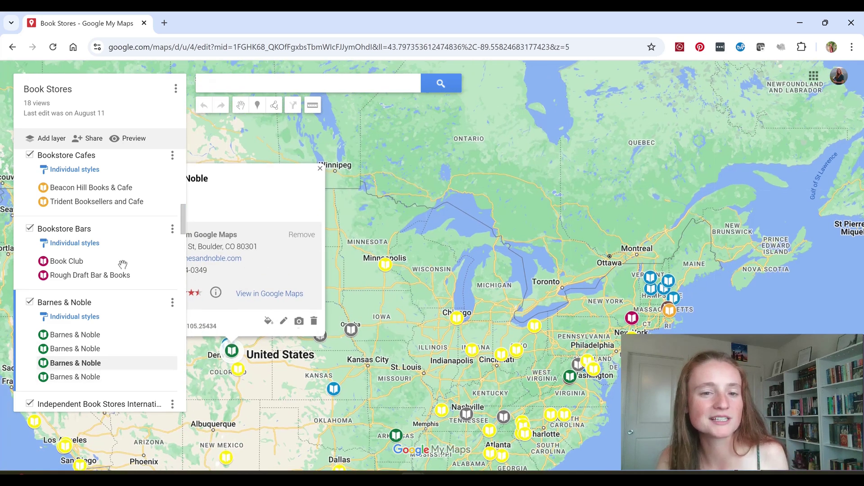
pyautogui.click(103, 377)
# View Cărturești Carusel, Mr B's Emporium Bookshop and Tropismes in the international independent book stores layer, with the map over Europe.
pyautogui.moveTo(183, 228); pyautogui.dragTo(184, 252)
pyautogui.click(145, 176)
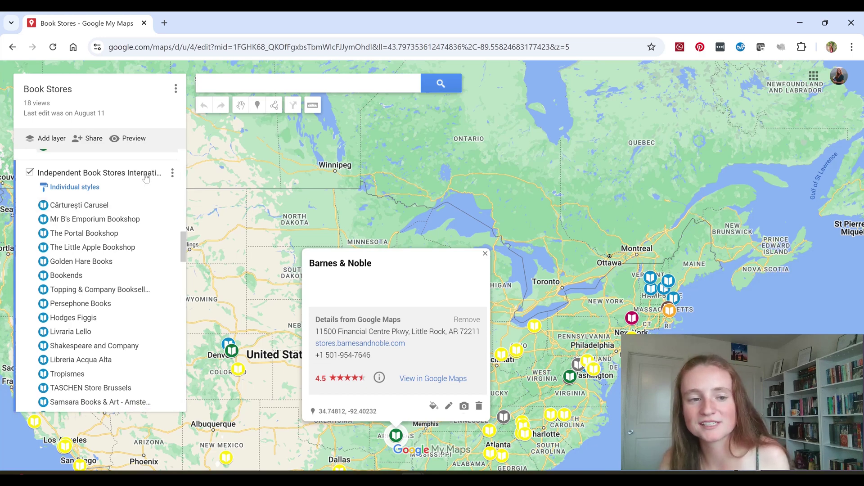
pyautogui.scroll(-1, 605, 201)
pyautogui.moveTo(605, 201); pyautogui.dragTo(406, 204)
pyautogui.moveTo(522, 269); pyautogui.dragTo(335, 289)
pyautogui.click(120, 205)
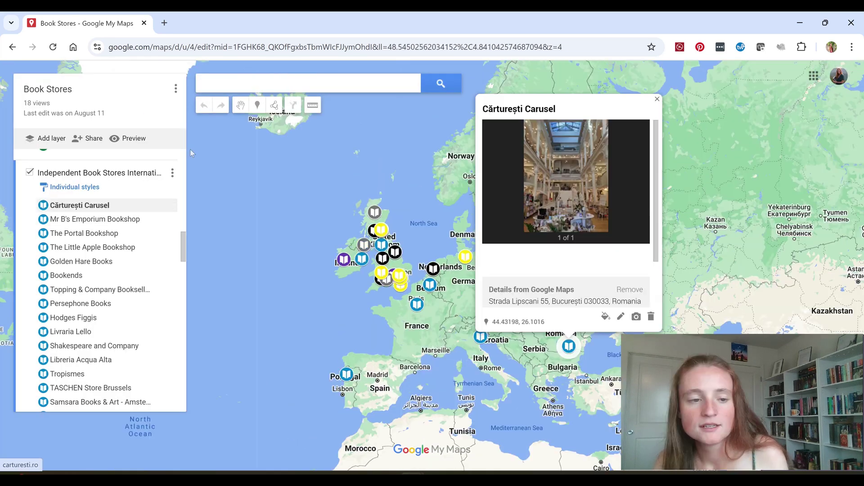
pyautogui.click(116, 219)
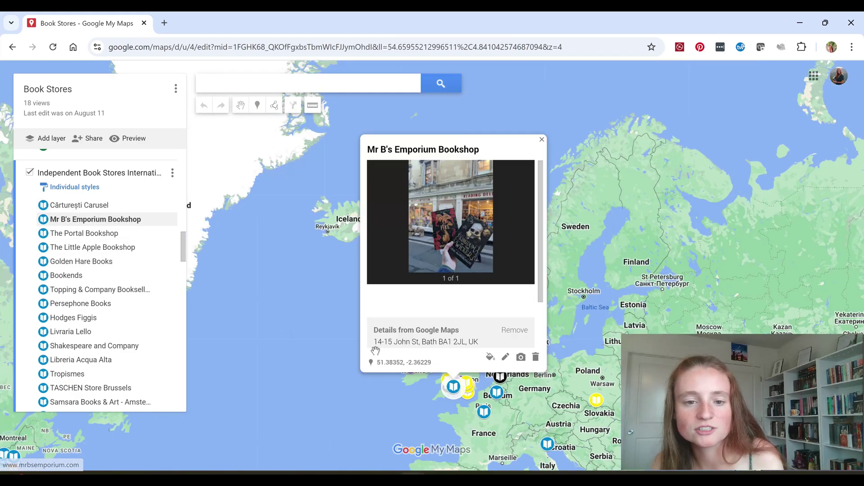
pyautogui.moveTo(297, 333); pyautogui.dragTo(262, 223)
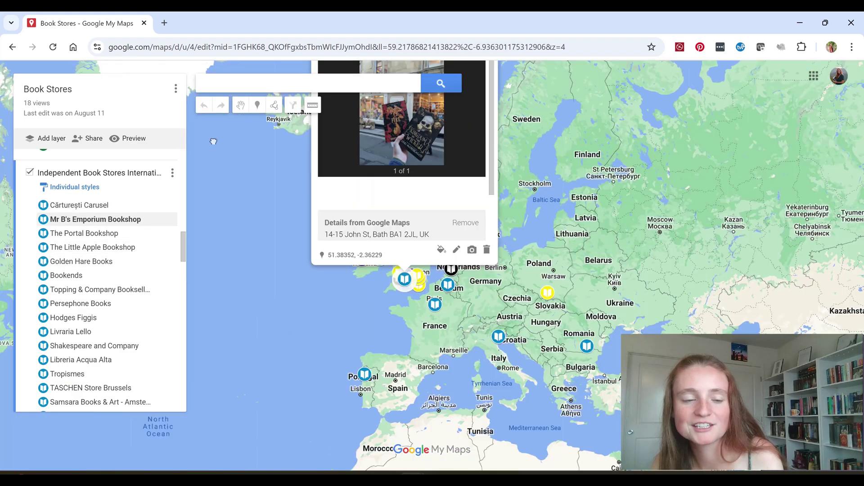
pyautogui.click(249, 197)
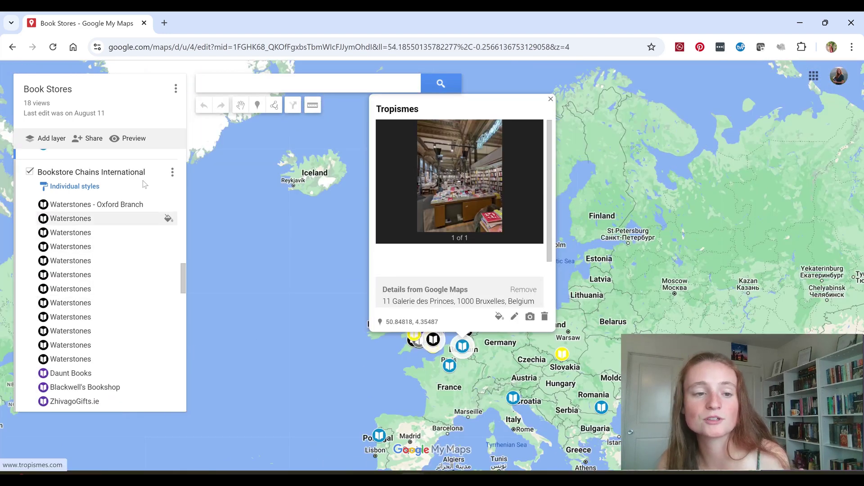
# View the details of Waterstones - Oxford Branch, close them, and look at the chain store markers around the United Kingdom.
pyautogui.click(101, 208)
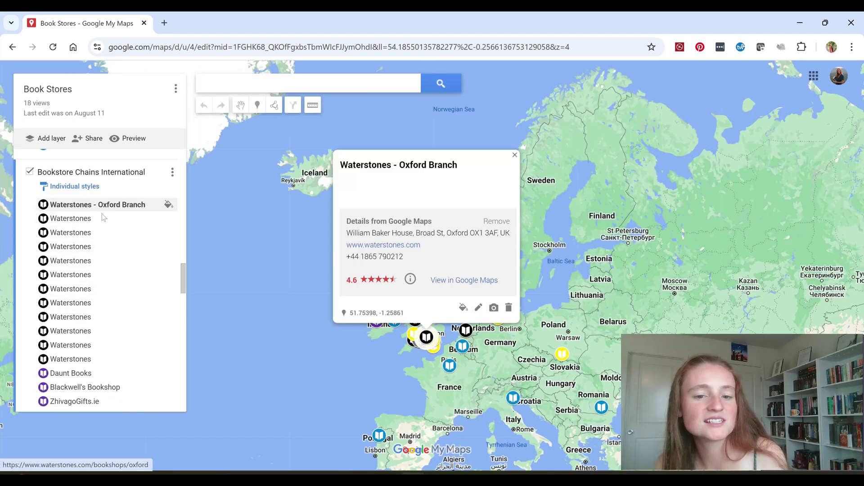
pyautogui.click(390, 362)
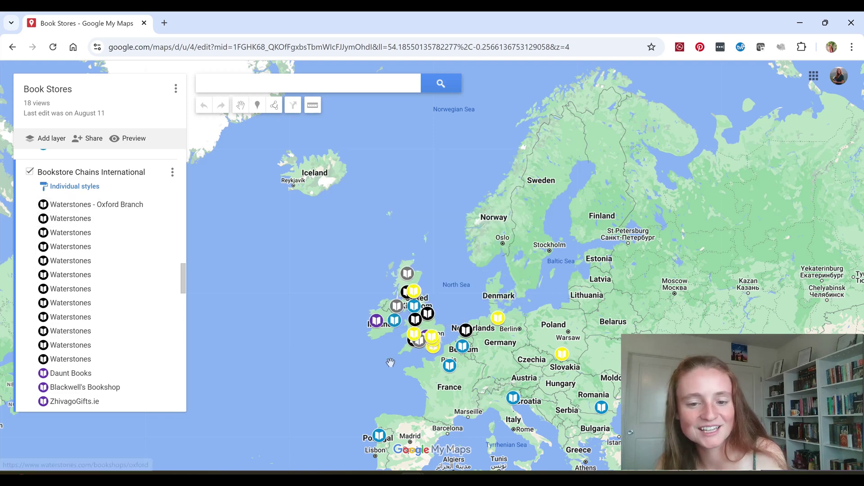
pyautogui.scroll(1, 390, 362)
pyautogui.moveTo(367, 375); pyautogui.dragTo(328, 408)
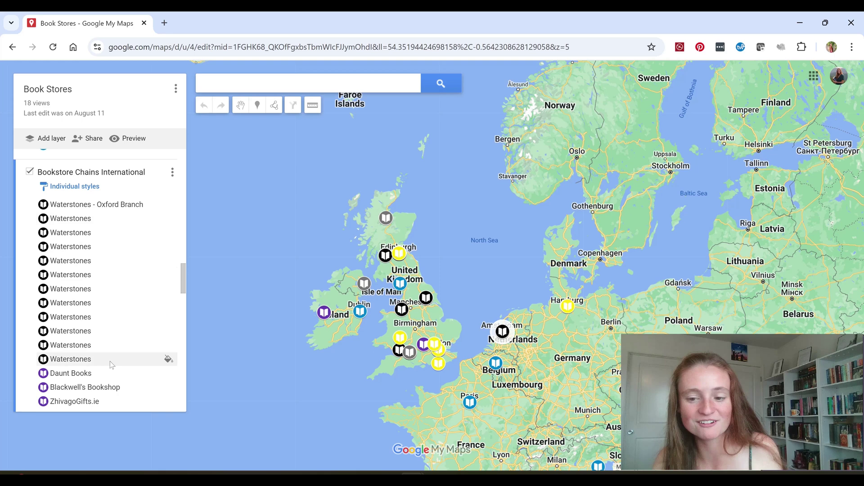
# View the details of Keats & Chapman, McNaughtan's Bookshop and Armchair Books in the Used Book Stores International layer and close them.
pyautogui.scroll(-2, 186, 285)
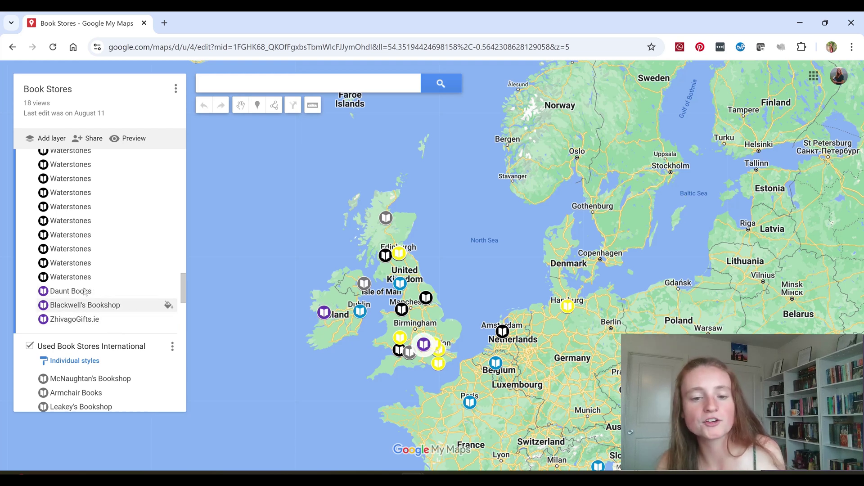
pyautogui.scroll(-1, 103, 315)
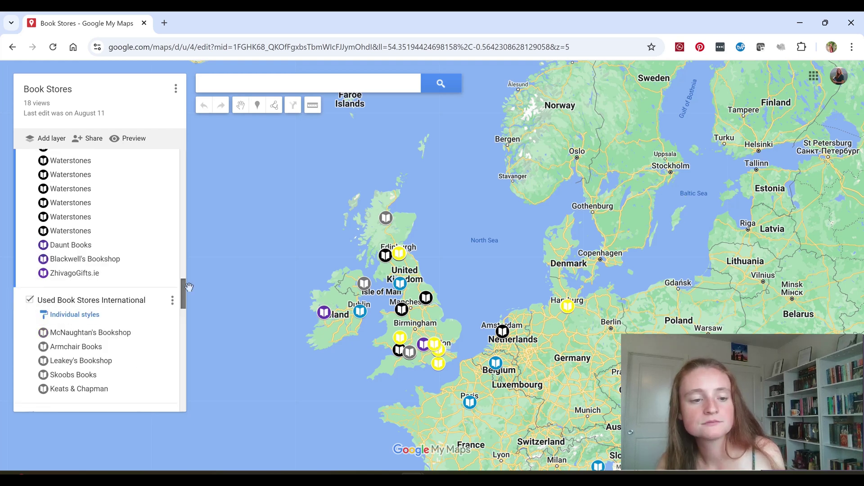
pyautogui.click(124, 332)
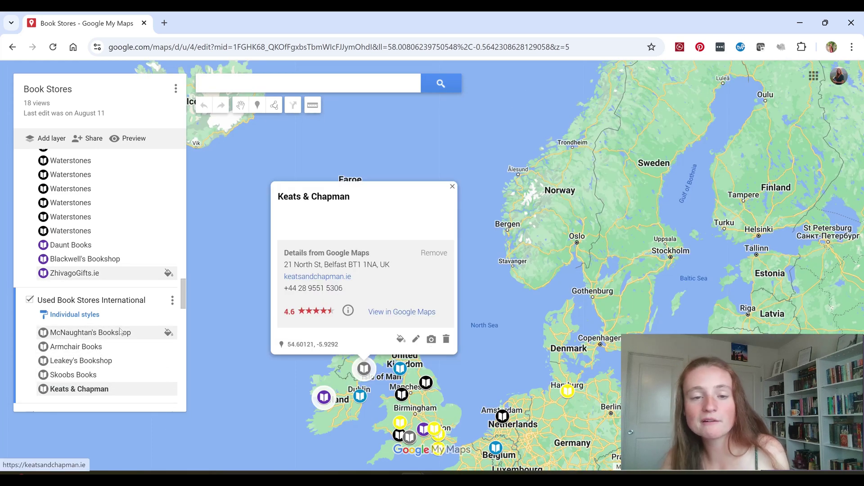
pyautogui.click(119, 332)
pyautogui.click(118, 347)
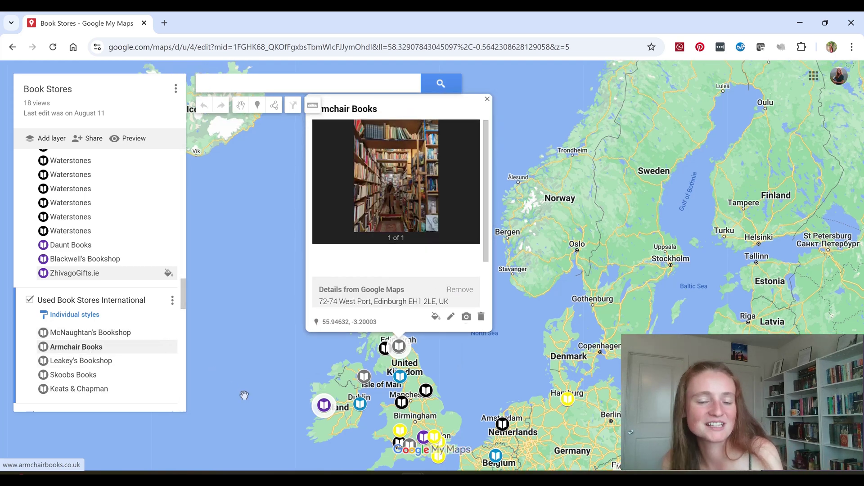
pyautogui.click(247, 332)
# View Spare Time, Book Warehouse Outlet and Martin's - Coffee & Bakery in the Want to Visit layer, with the map over North America.
pyautogui.scroll(-1, 249, 329)
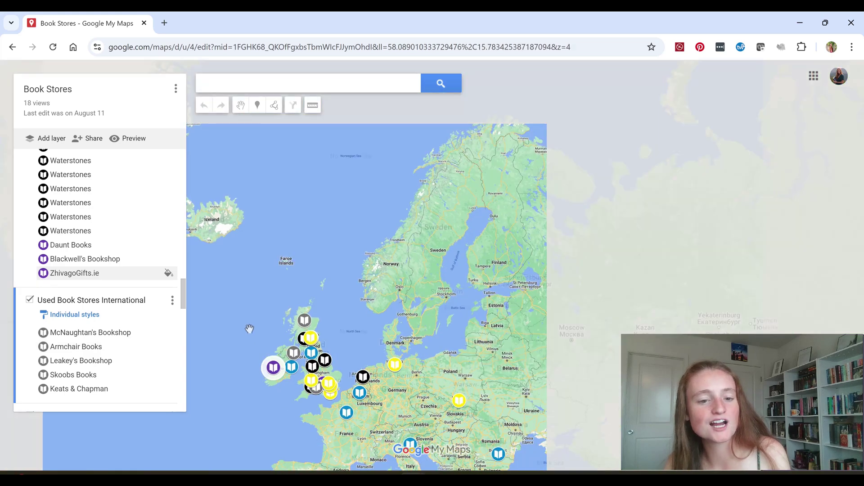
pyautogui.scroll(-1, 250, 329)
pyautogui.moveTo(188, 403); pyautogui.dragTo(582, 273)
pyautogui.moveTo(185, 287); pyautogui.dragTo(190, 315)
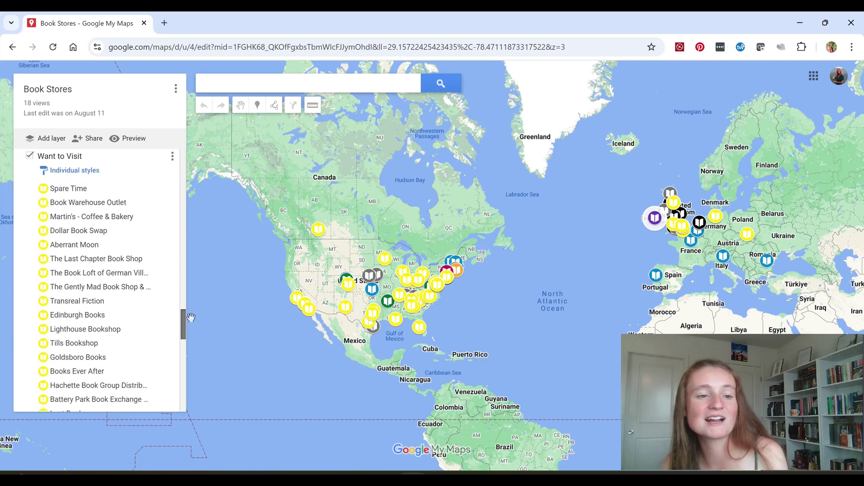
pyautogui.click(112, 190)
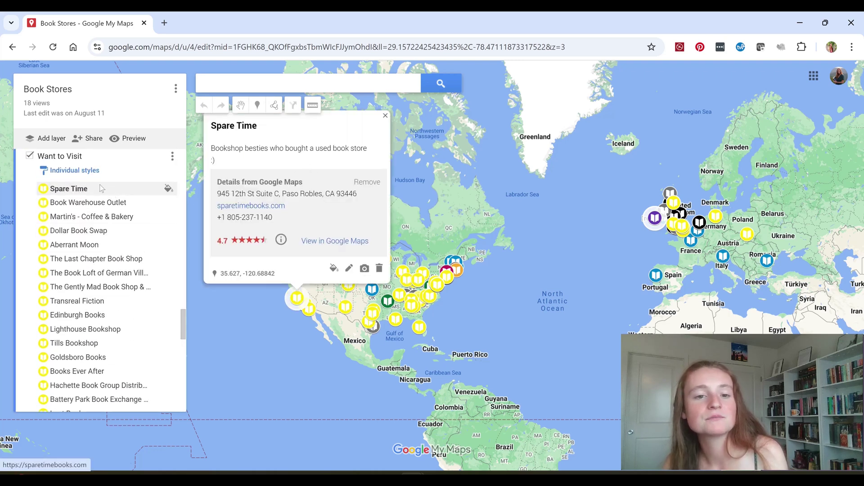
pyautogui.click(96, 203)
pyautogui.click(98, 218)
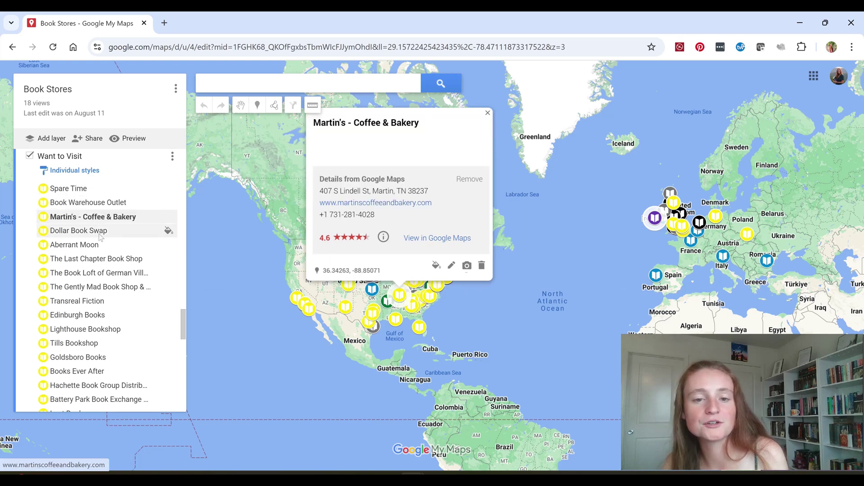
# View the details of Dollar Book Swap, Aberrant Moon, The Last Chapter Book Shop and The Book Loft of German Village, and close them.
pyautogui.click(101, 234)
pyautogui.click(104, 245)
pyautogui.click(108, 260)
pyautogui.click(112, 275)
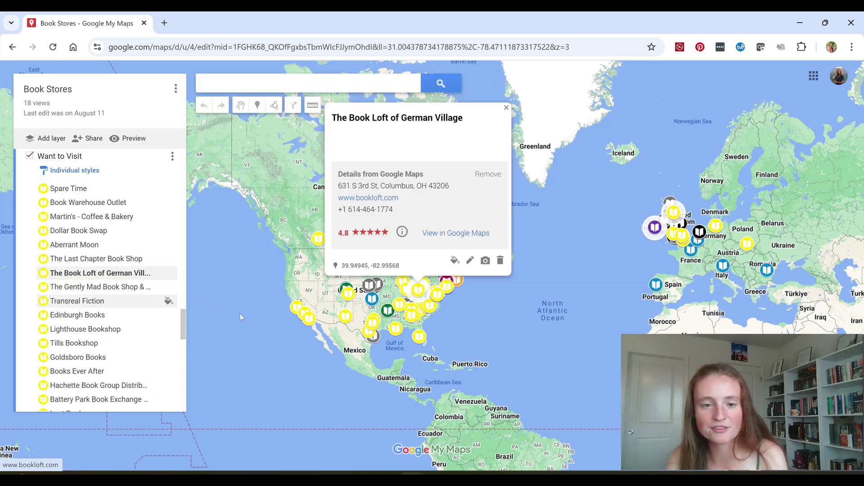
pyautogui.click(240, 314)
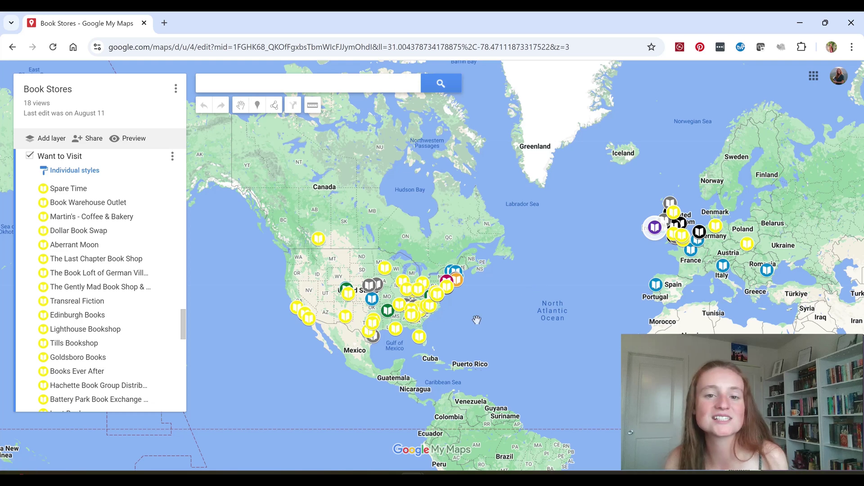
# Examine the store markers across the United States, ending with a close look at the stores around Los Angeles.
pyautogui.scroll(3, 444, 248)
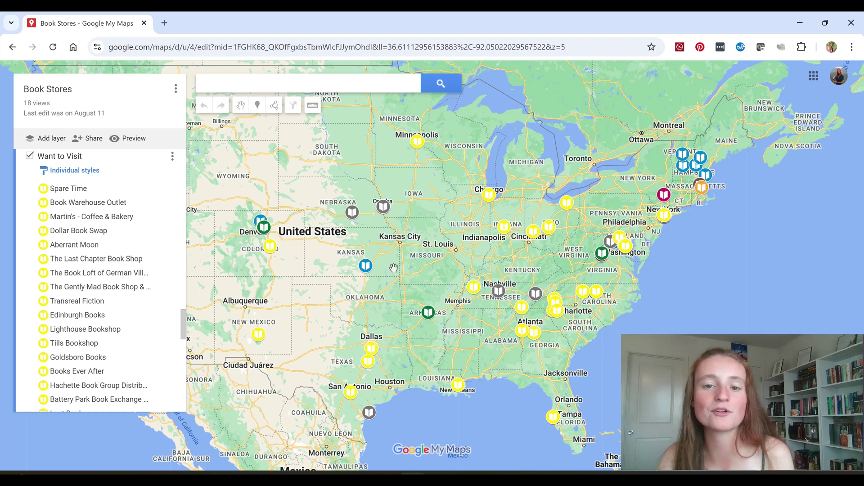
pyautogui.moveTo(393, 269); pyautogui.dragTo(435, 208)
pyautogui.moveTo(350, 266); pyautogui.dragTo(511, 344)
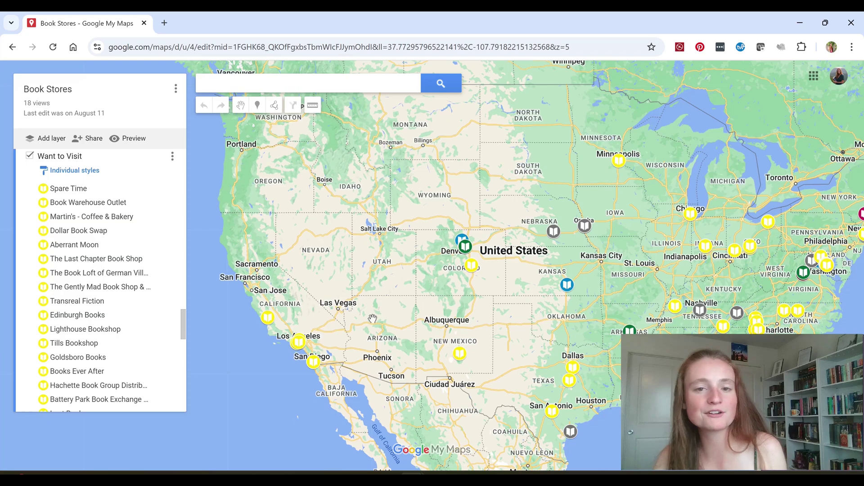
pyautogui.scroll(1, 319, 328)
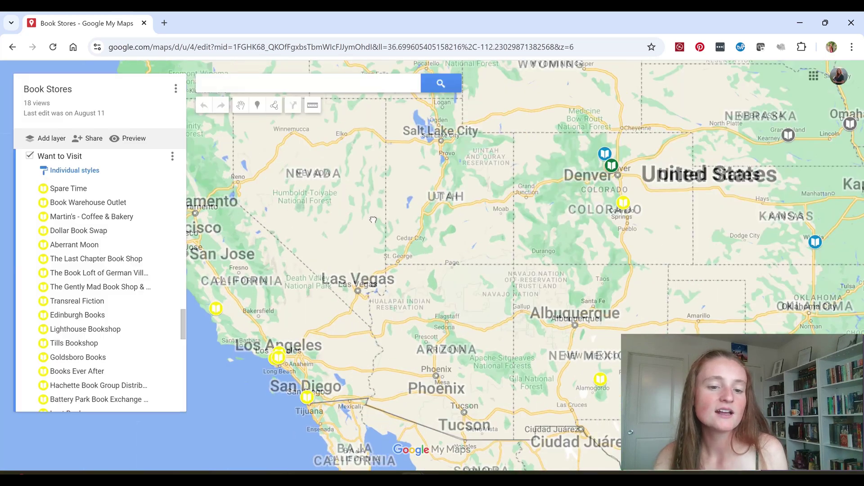
pyautogui.moveTo(262, 347); pyautogui.dragTo(333, 268)
pyautogui.scroll(2, 333, 267)
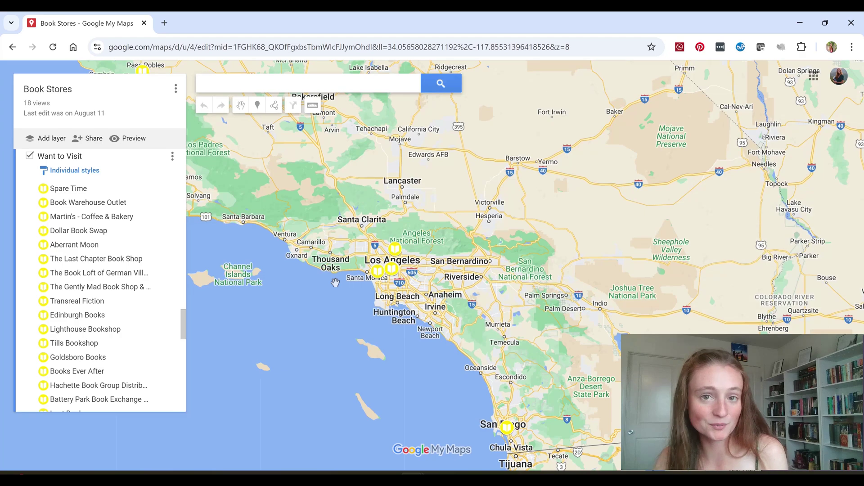
# Look over the store markers across North America as a whole and those in the United Kingdom and mainland Europe.
pyautogui.scroll(-1, 335, 298)
pyautogui.scroll(-1, 315, 311)
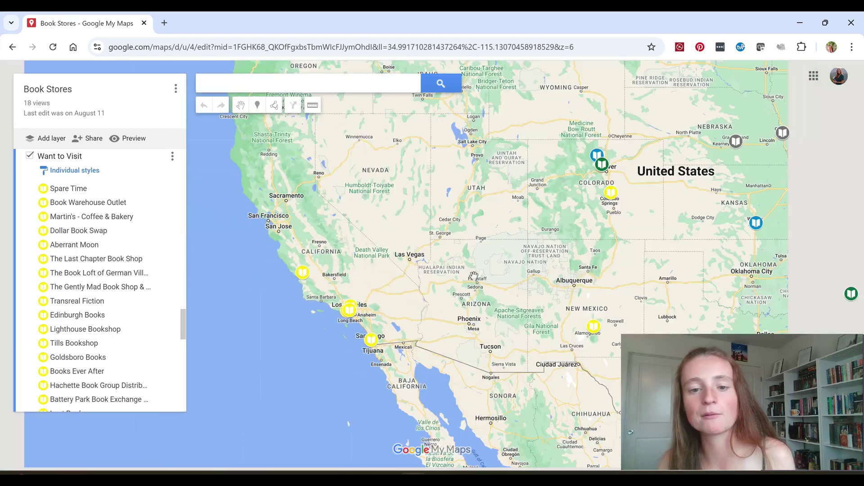
pyautogui.scroll(-2, 303, 317)
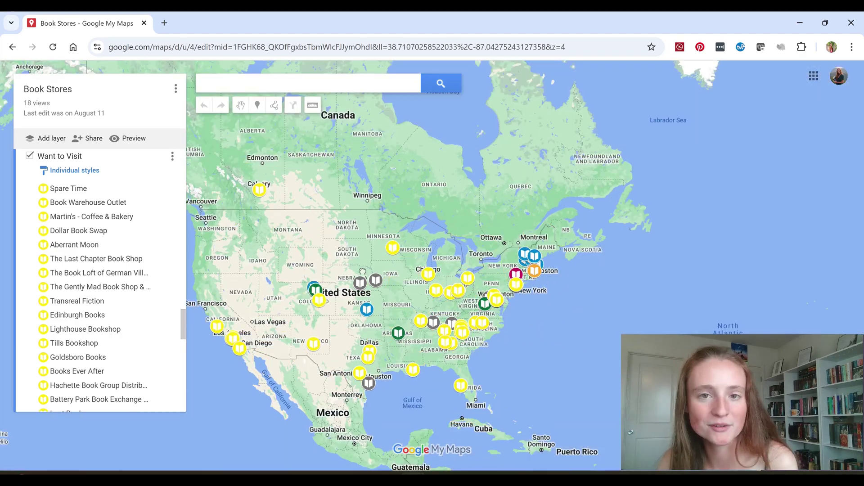
pyautogui.moveTo(511, 362); pyautogui.dragTo(141, 381)
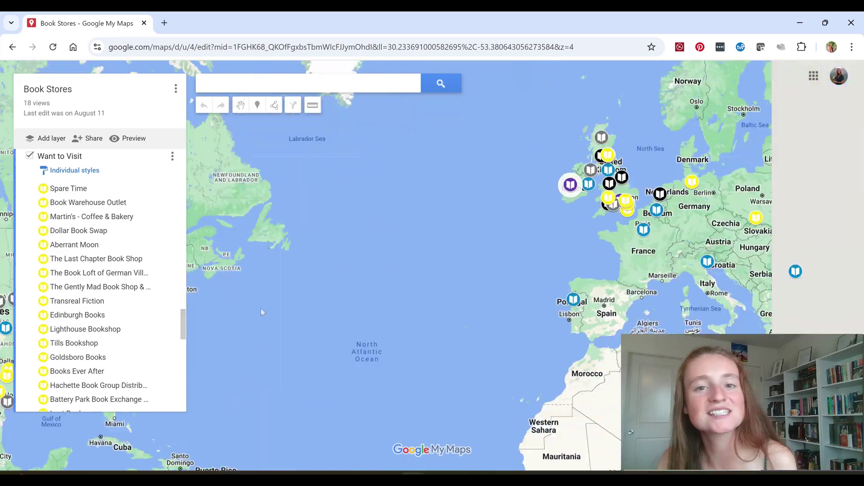
pyautogui.moveTo(649, 171); pyautogui.dragTo(388, 192)
pyautogui.scroll(1, 530, 230)
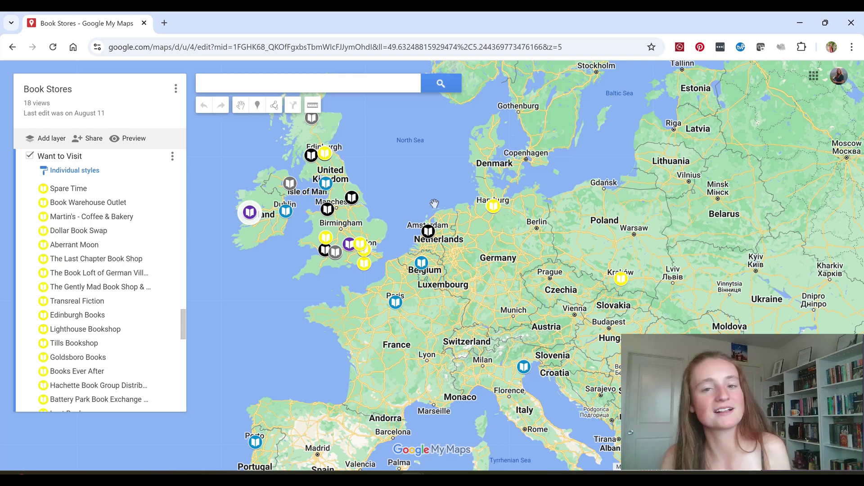
# Show North America and Europe together on the map and look through the remaining stores in the Want to Visit layer.
pyautogui.scroll(-3, 434, 204)
pyautogui.scroll(6, 112, 270)
pyautogui.moveTo(181, 275); pyautogui.dragTo(420, 356)
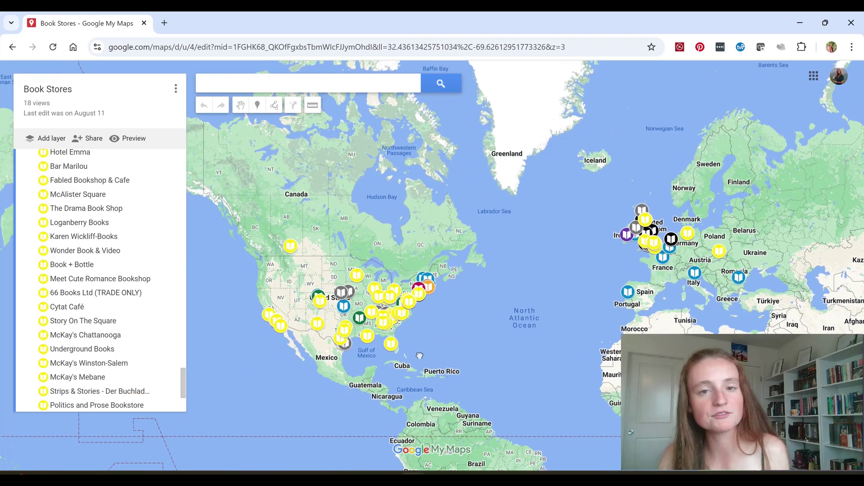